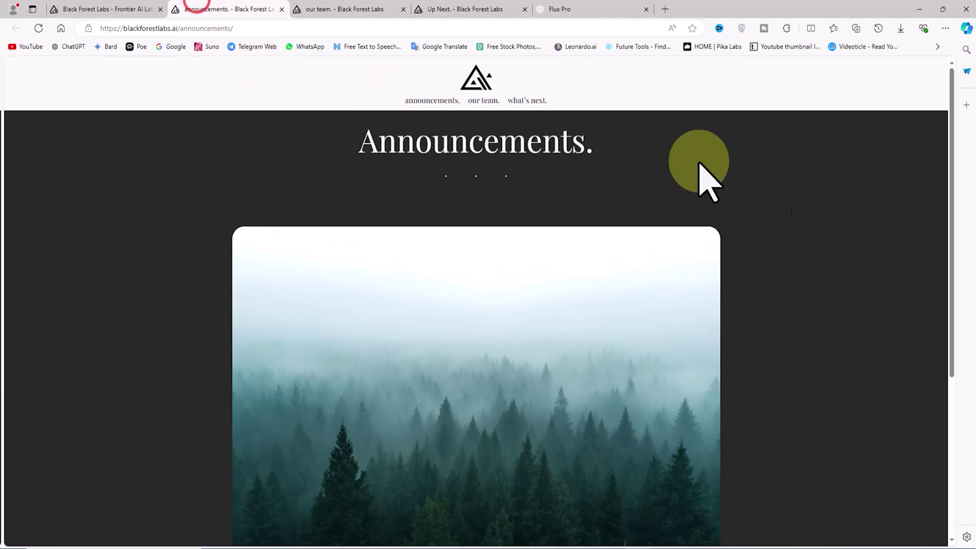
Step: Scroll through the announcement and return to the FLUX.1 home page
{"action": "scroll", "coordinate": [839, 193], "scroll_direction": "down", "scroll_amount": 5}
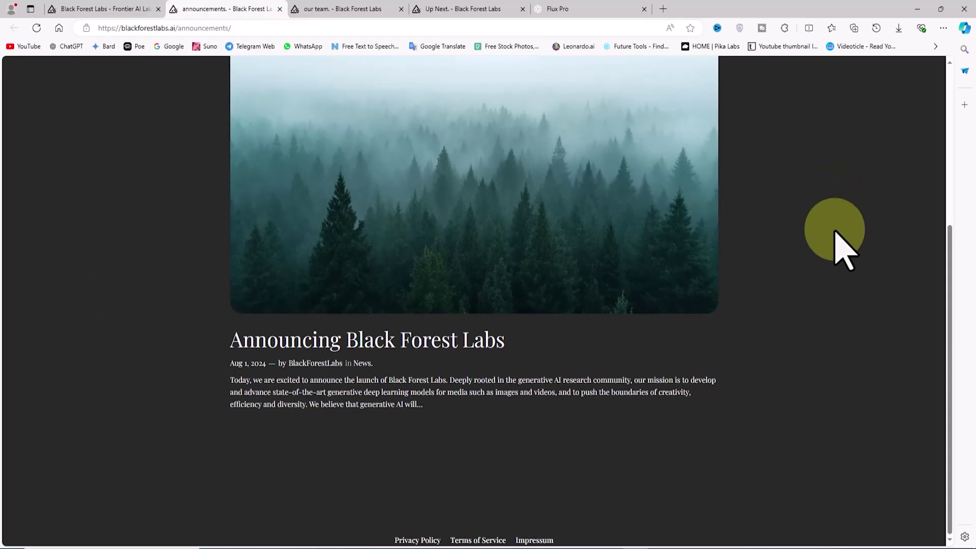
{"action": "scroll", "coordinate": [830, 275], "scroll_direction": "up", "scroll_amount": 10}
{"action": "left_click", "coordinate": [475, 80]}
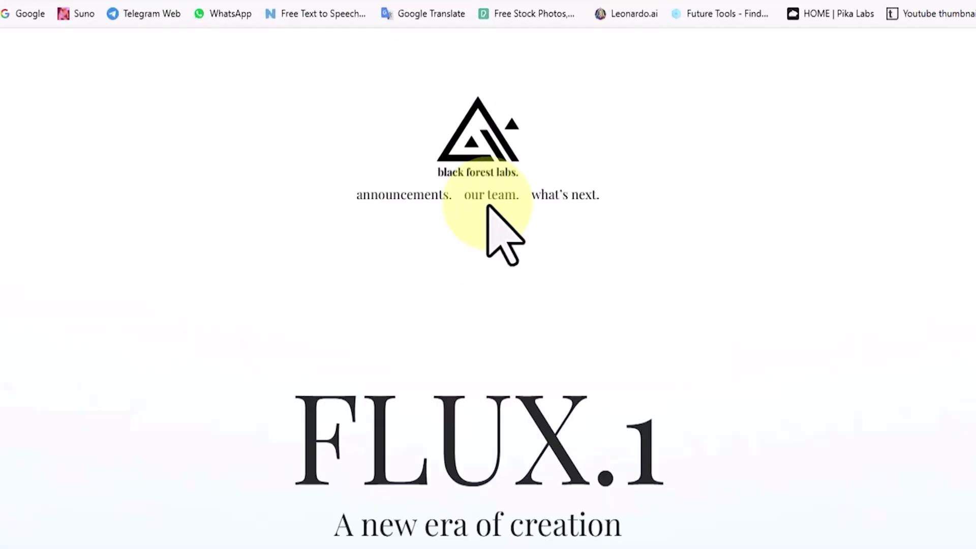
Step: Open the Our Team and Up Next pages and scroll through each
{"action": "left_click", "coordinate": [508, 343]}
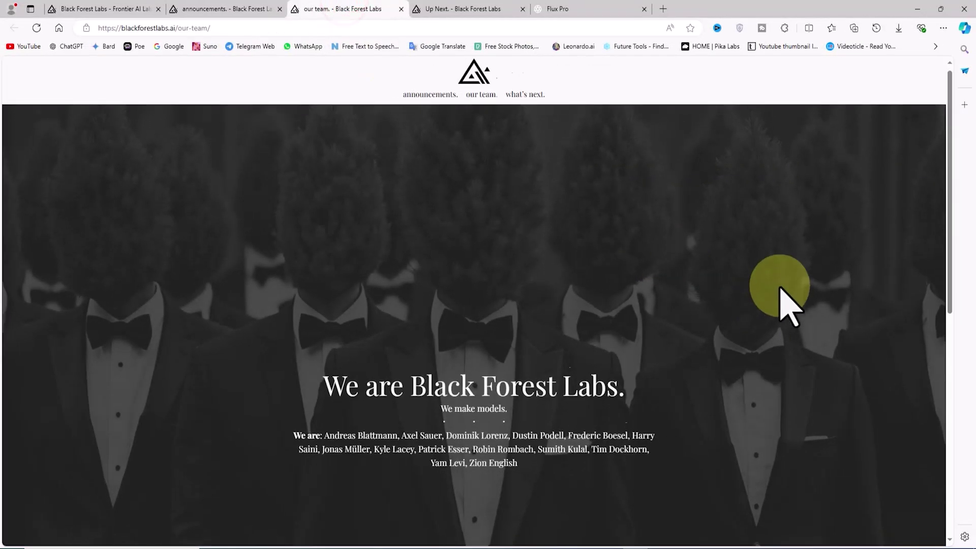
{"action": "scroll", "coordinate": [781, 301], "scroll_direction": "down", "scroll_amount": 5}
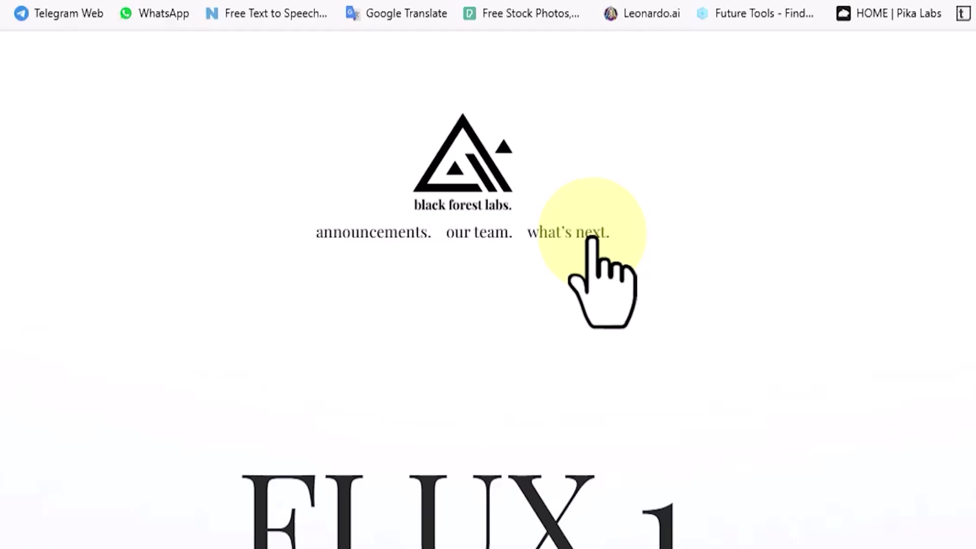
{"action": "left_click", "coordinate": [556, 190]}
{"action": "scroll", "coordinate": [797, 261], "scroll_direction": "down", "scroll_amount": 5}
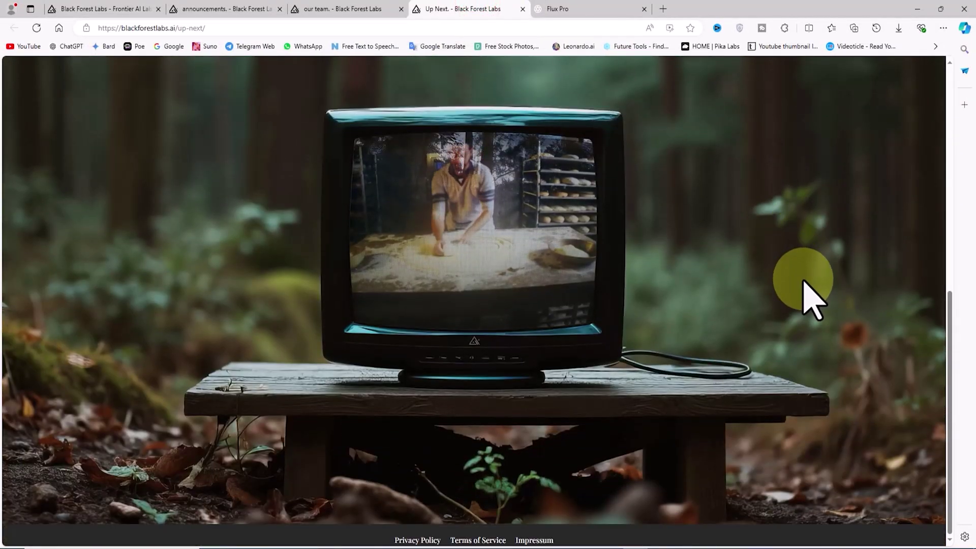
{"action": "scroll", "coordinate": [808, 298], "scroll_direction": "up", "scroll_amount": 5}
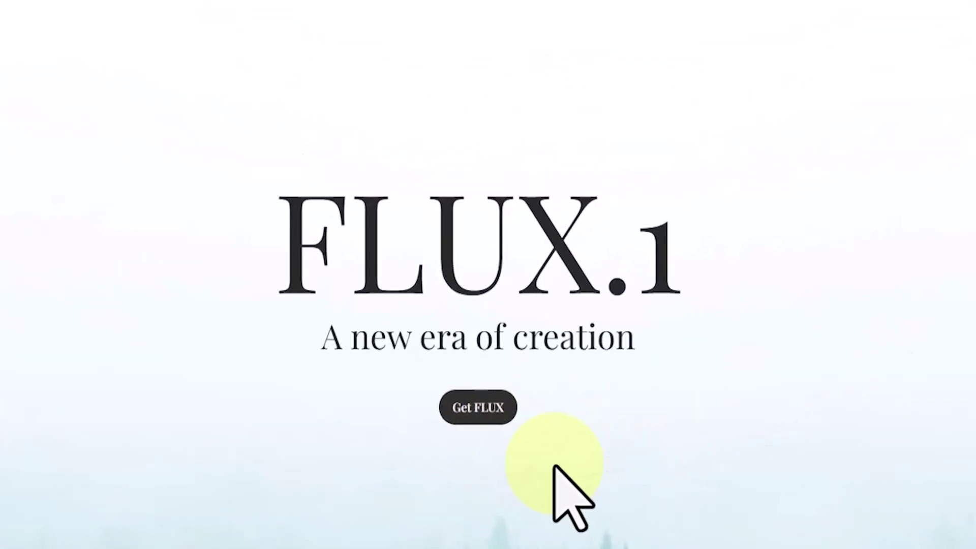
Step: Jump to Get FLUX.1 and scroll through the pro, dev and schnell sections to the gallery
{"action": "left_click", "coordinate": [496, 413]}
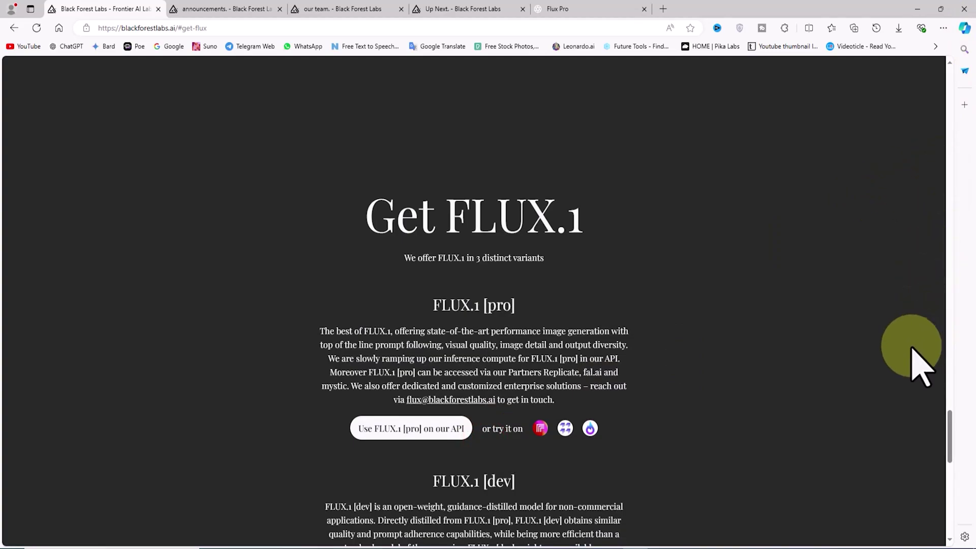
{"action": "scroll", "coordinate": [732, 305], "scroll_direction": "down", "scroll_amount": 5}
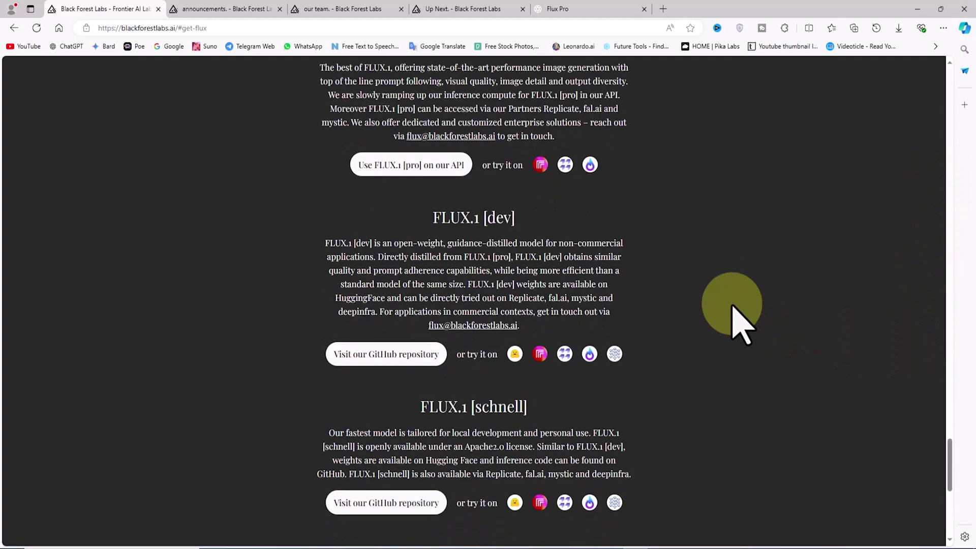
{"action": "scroll", "coordinate": [733, 306], "scroll_direction": "down", "scroll_amount": 5}
{"action": "scroll", "coordinate": [732, 305], "scroll_direction": "up", "scroll_amount": 2}
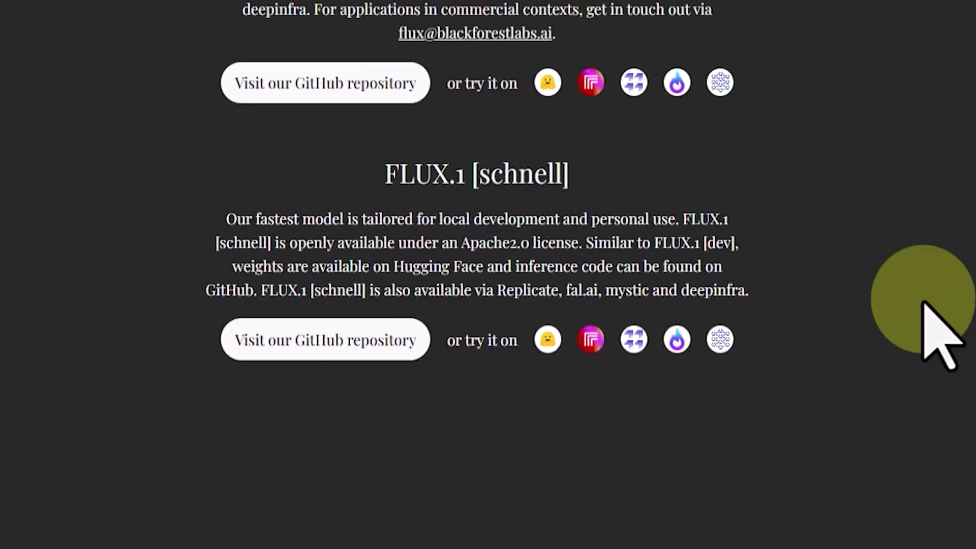
{"action": "scroll", "coordinate": [732, 305], "scroll_direction": "up", "scroll_amount": 8}
{"action": "scroll", "coordinate": [734, 310], "scroll_direction": "down", "scroll_amount": 5}
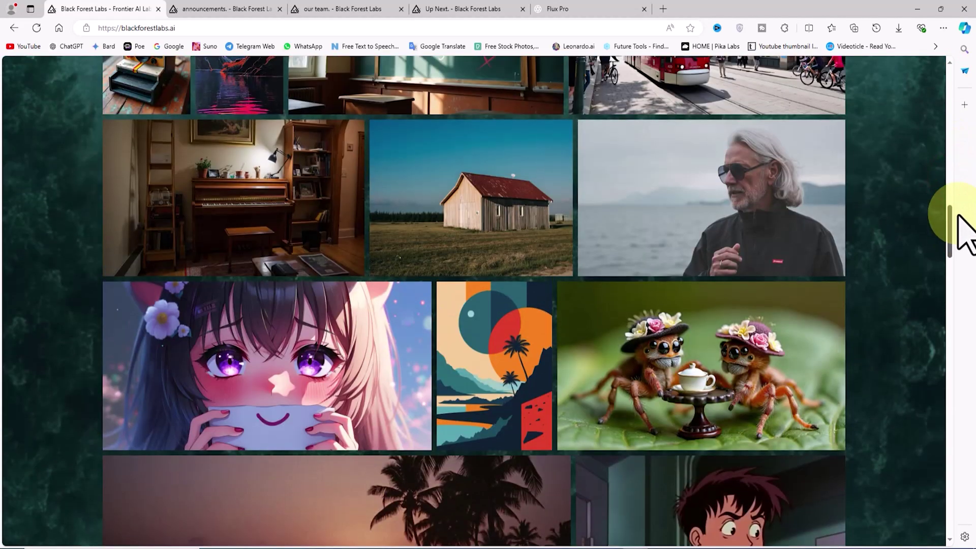
Step: View the two grey-haired man portraits and the close-up eye image full-size
{"action": "left_click", "coordinate": [802, 222]}
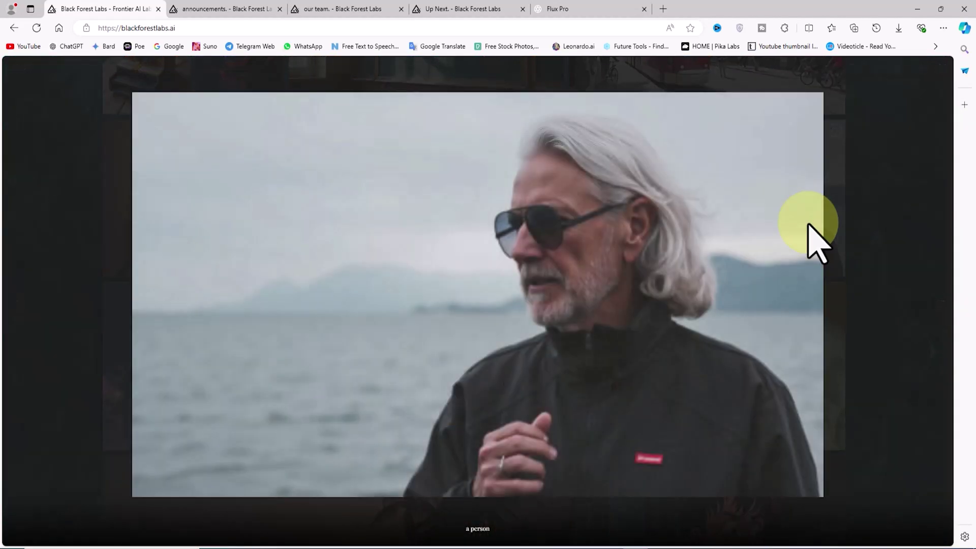
{"action": "left_click", "coordinate": [943, 68]}
{"action": "left_click_drag", "start_coordinate": [949, 214], "coordinate": [960, 385]}
{"action": "left_click", "coordinate": [825, 214]}
{"action": "left_click", "coordinate": [942, 69]}
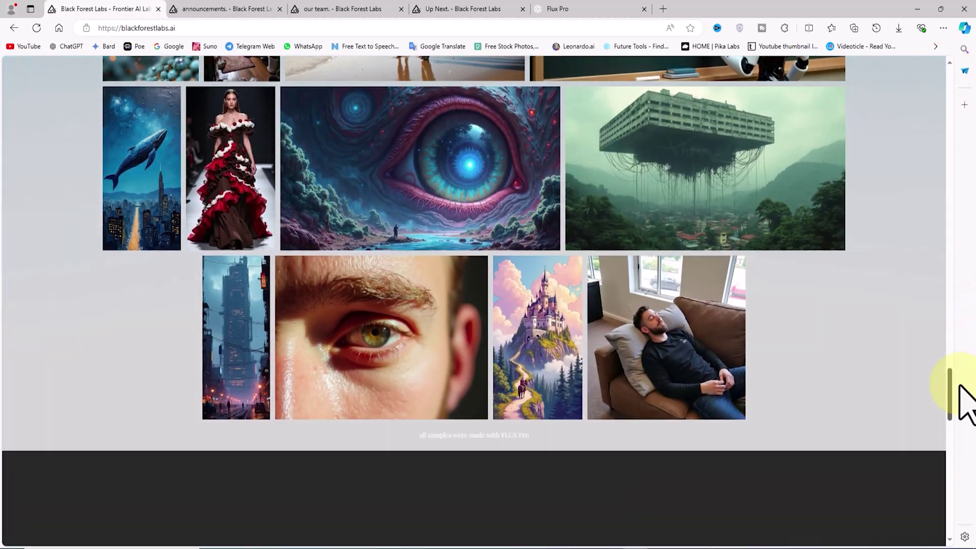
{"action": "left_click", "coordinate": [427, 347]}
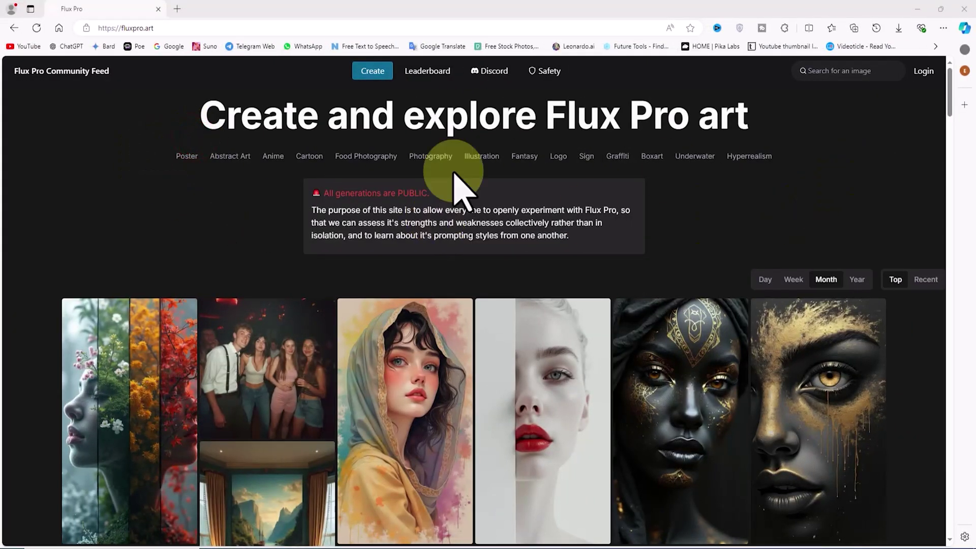
{"action": "scroll", "coordinate": [17, 216], "scroll_direction": "down", "scroll_amount": 20}
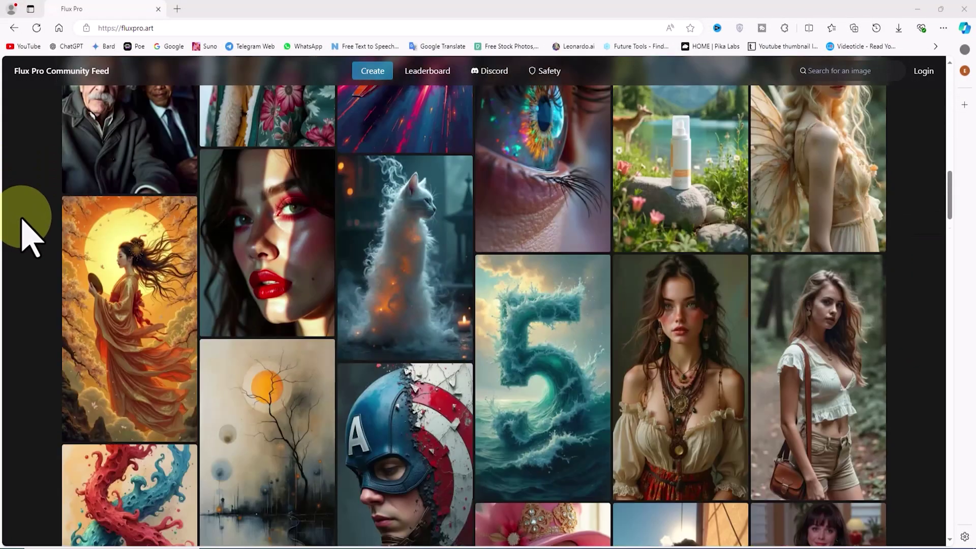
{"action": "scroll", "coordinate": [22, 218], "scroll_direction": "up", "scroll_amount": 20}
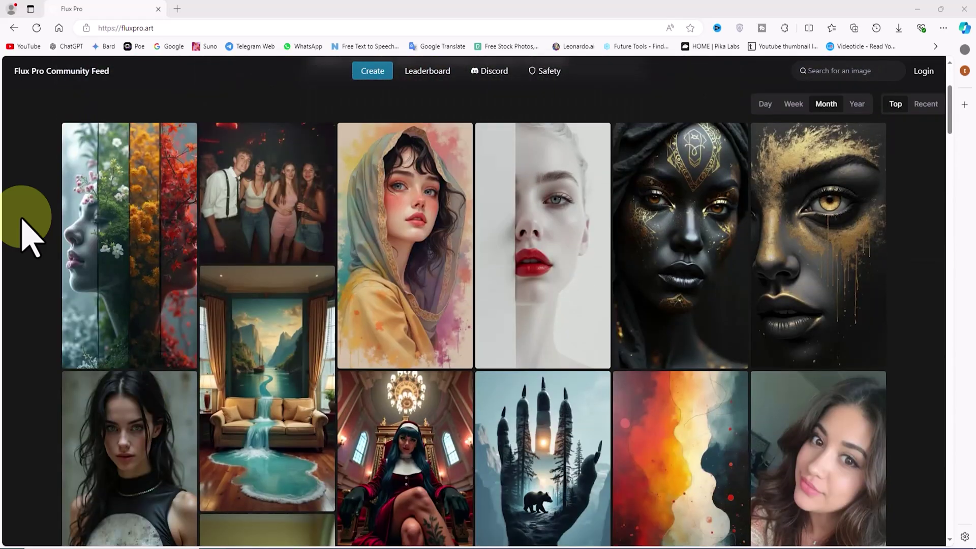
{"action": "left_click", "coordinate": [680, 244]}
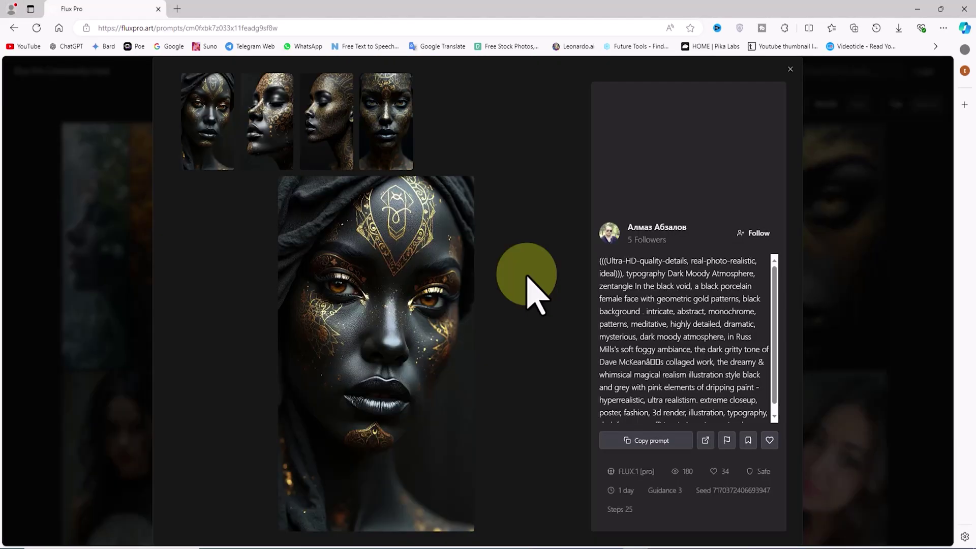
{"action": "left_click", "coordinate": [384, 125]}
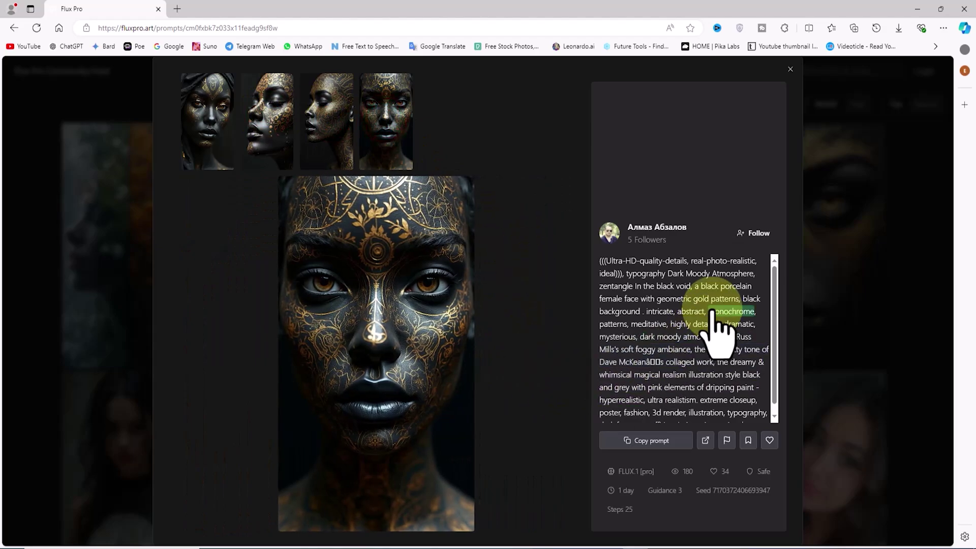
{"action": "scroll", "coordinate": [730, 347], "scroll_direction": "up", "scroll_amount": 1}
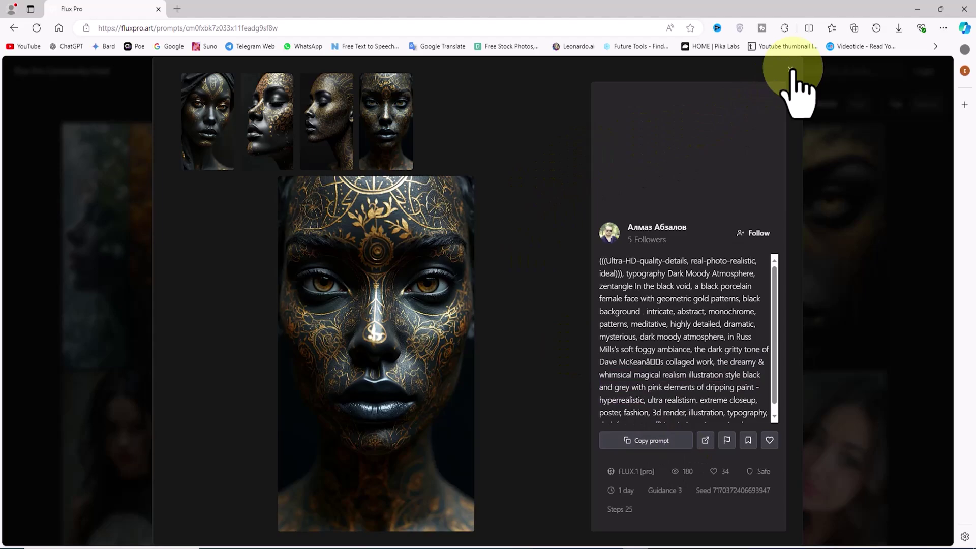
{"action": "left_click", "coordinate": [791, 69]}
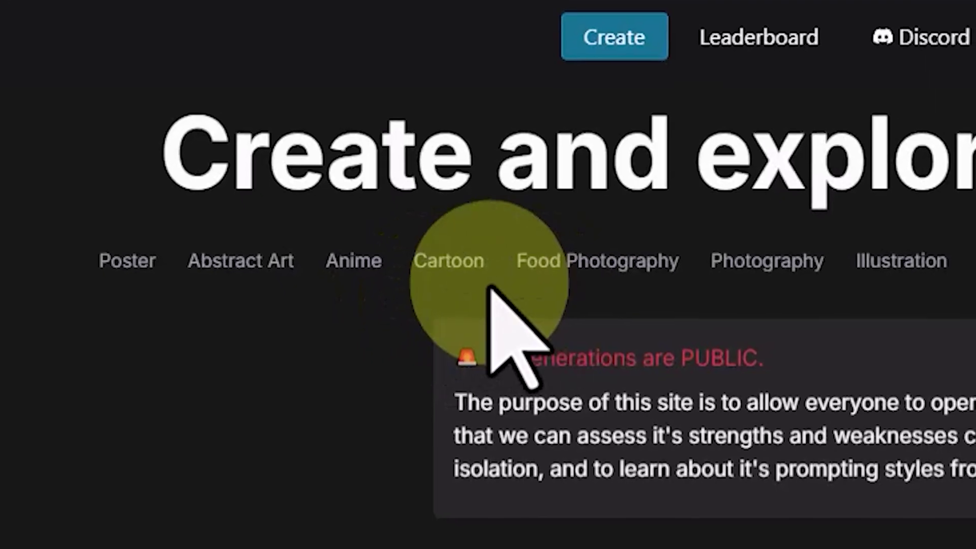
Step: Filter the feed to the Cartoon category, scan the results, and log in
{"action": "left_click", "coordinate": [429, 254]}
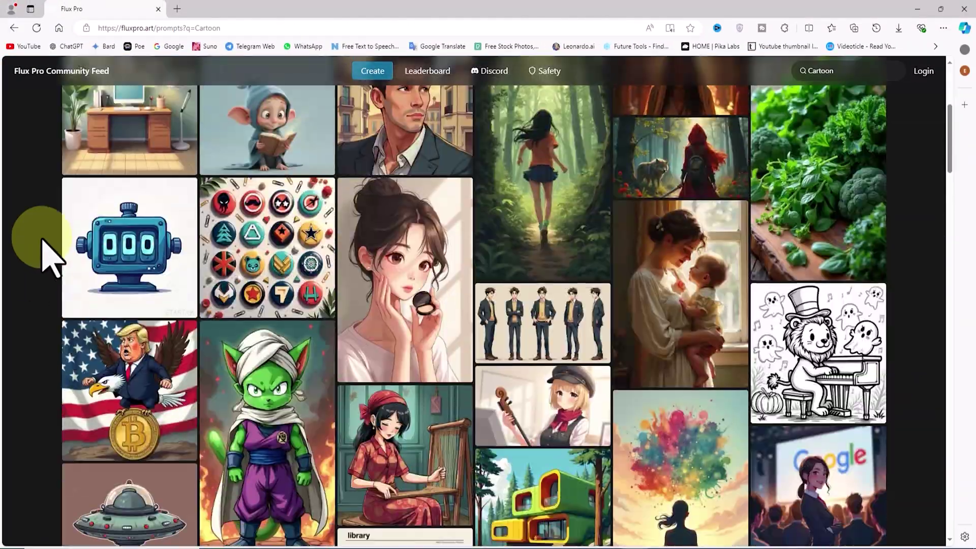
{"action": "scroll", "coordinate": [33, 275], "scroll_direction": "down", "scroll_amount": 20}
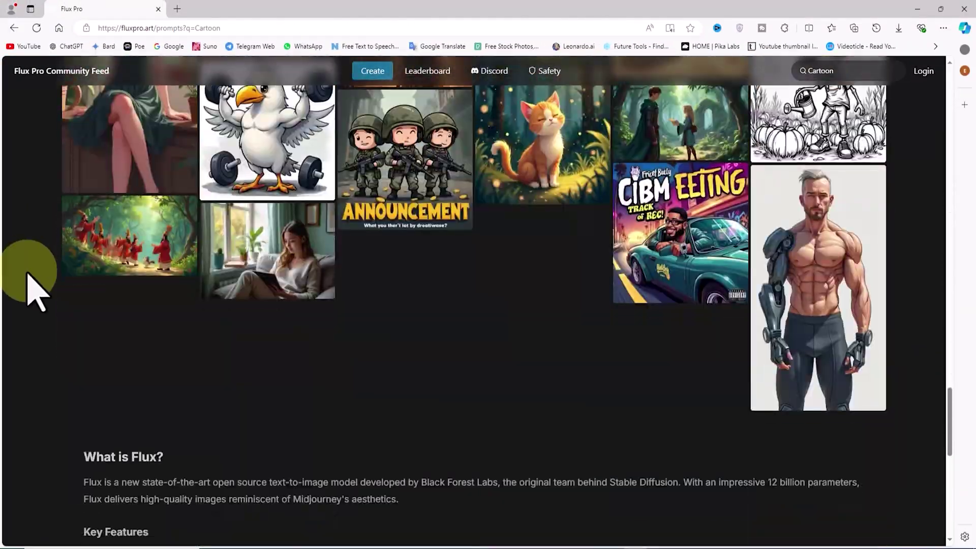
{"action": "scroll", "coordinate": [31, 283], "scroll_direction": "up", "scroll_amount": 6}
{"action": "scroll", "coordinate": [30, 277], "scroll_direction": "up", "scroll_amount": 10}
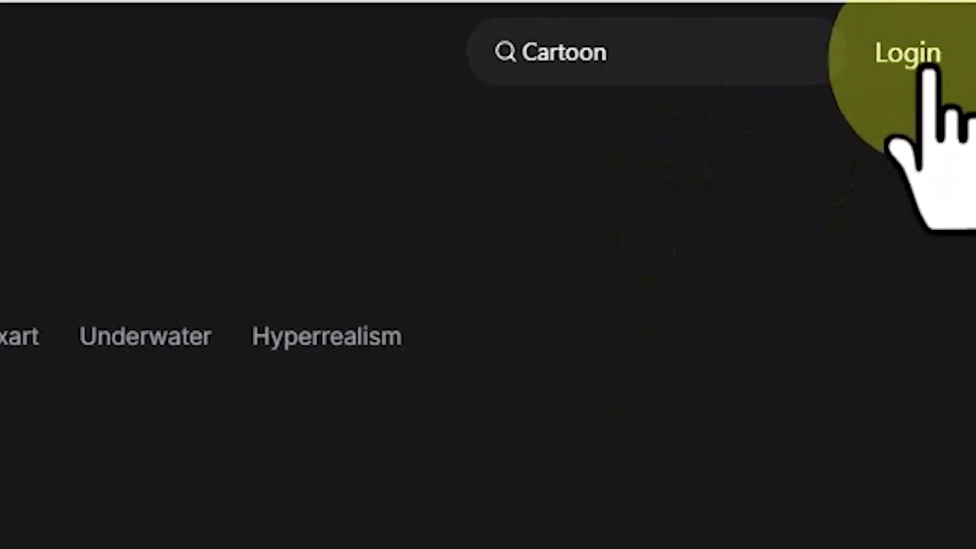
{"action": "left_click", "coordinate": [930, 66]}
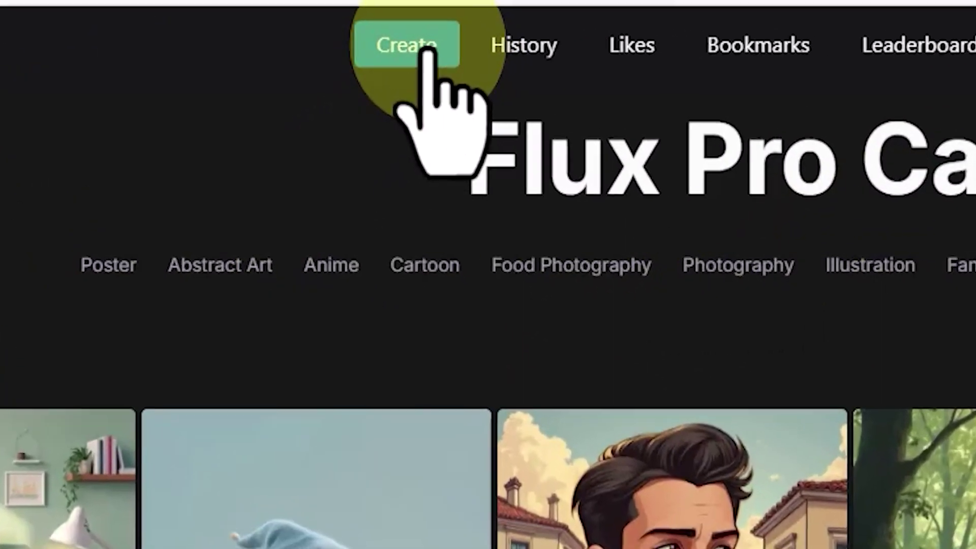
Step: Paste the cute 3D cartoon girl prompt (green eyes, curly brown hair) into the generator's Prompt box
{"action": "left_click", "coordinate": [413, 56]}
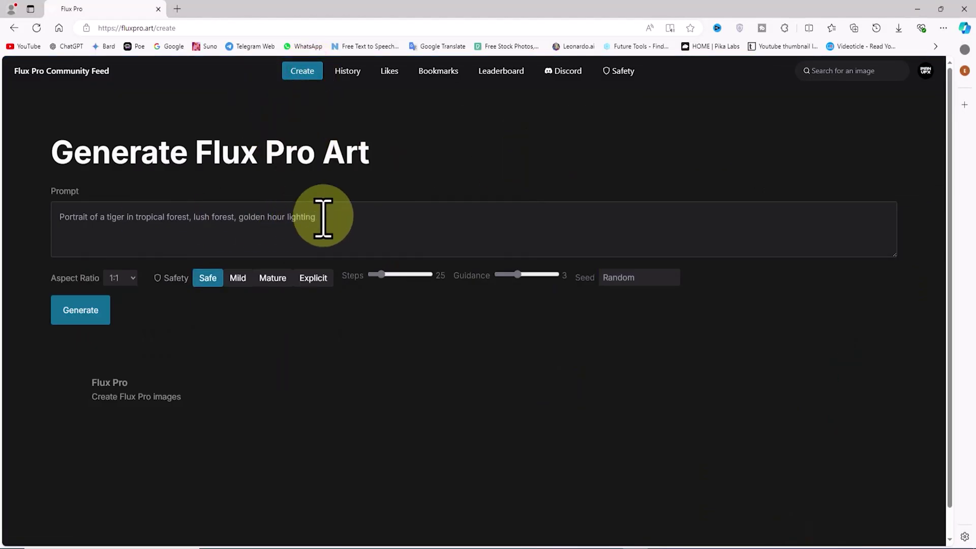
{"action": "right_click", "coordinate": [191, 214]}
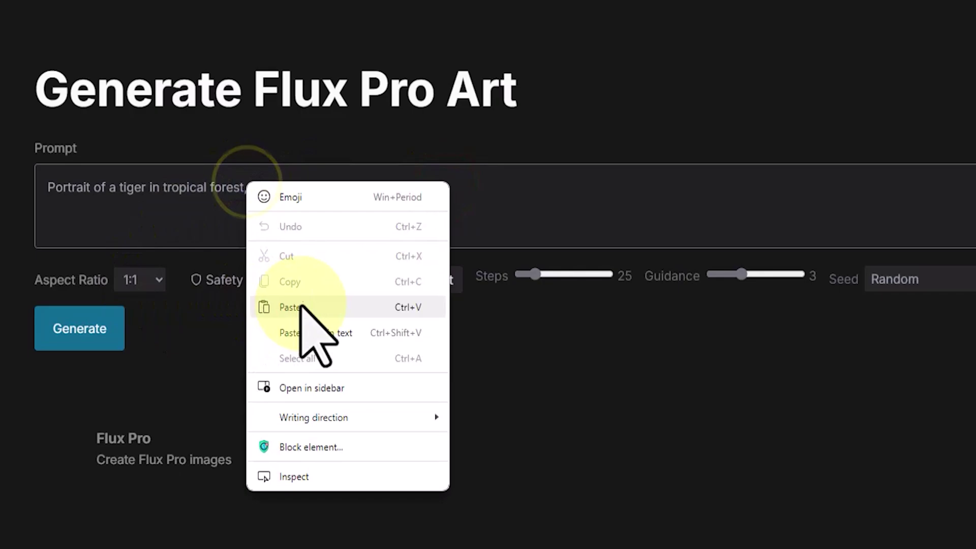
{"action": "left_click", "coordinate": [304, 307]}
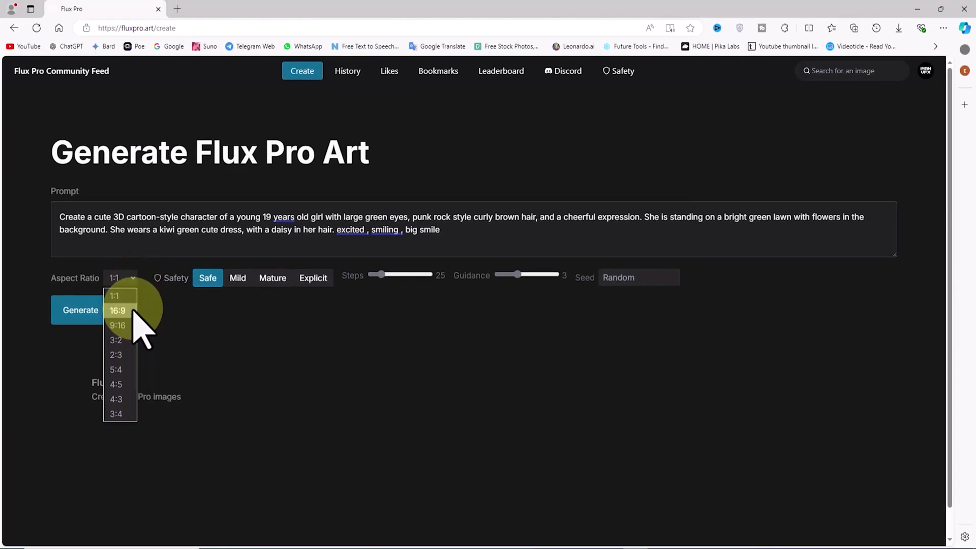
Step: Choose 16:9 as the aspect ratio
{"action": "left_click", "coordinate": [127, 311]}
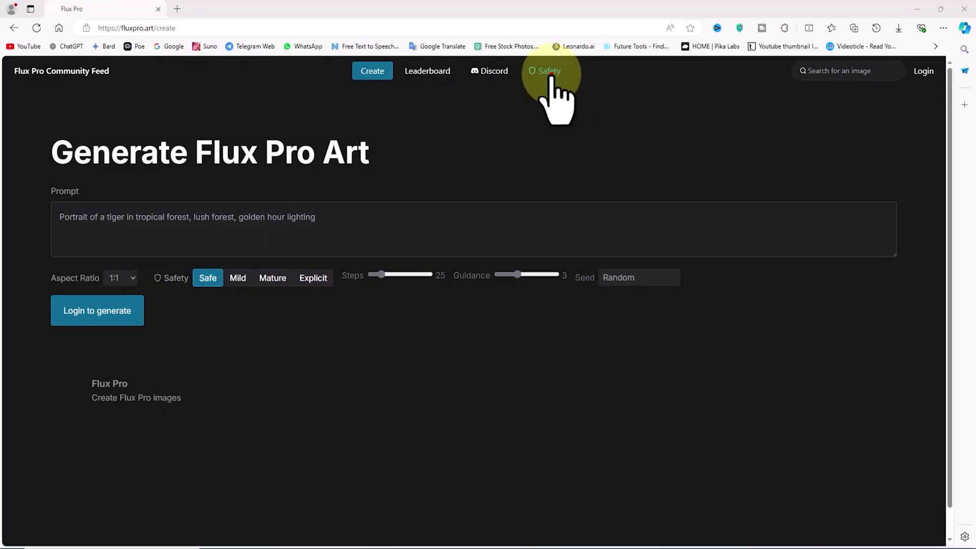
{"action": "left_click", "coordinate": [550, 72]}
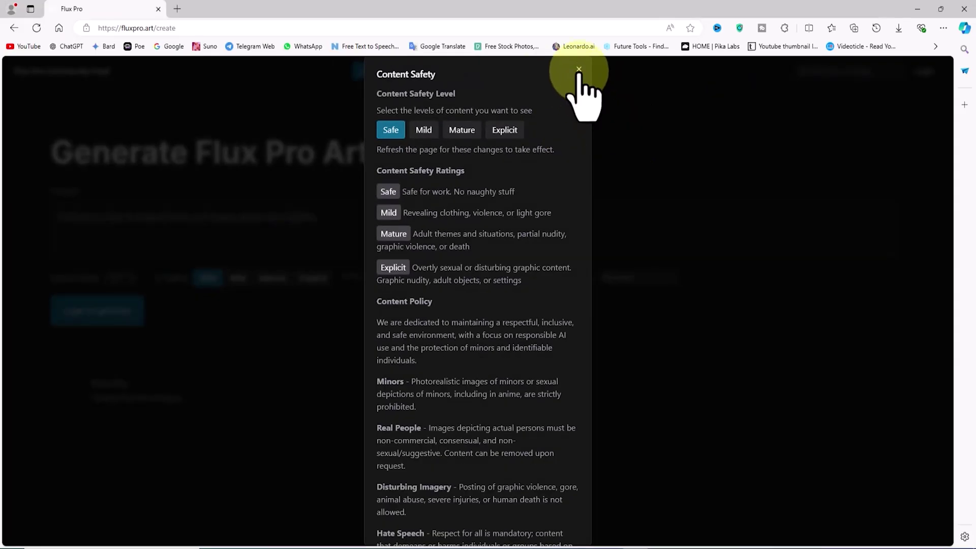
{"action": "left_click", "coordinate": [578, 69]}
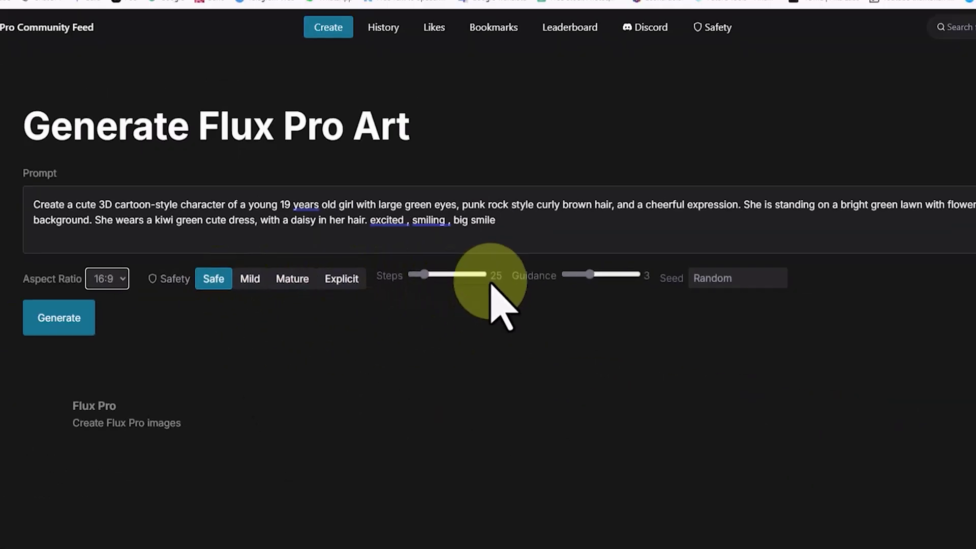
Step: Generate the cartoon girl images and view the first one full-size with its save options
{"action": "left_click", "coordinate": [105, 319]}
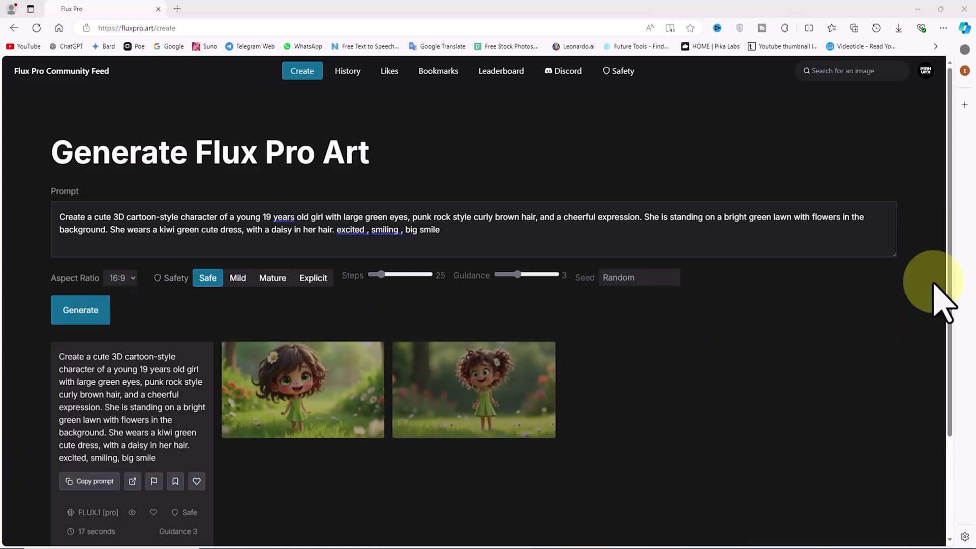
{"action": "scroll", "coordinate": [382, 489], "scroll_direction": "down", "scroll_amount": 2}
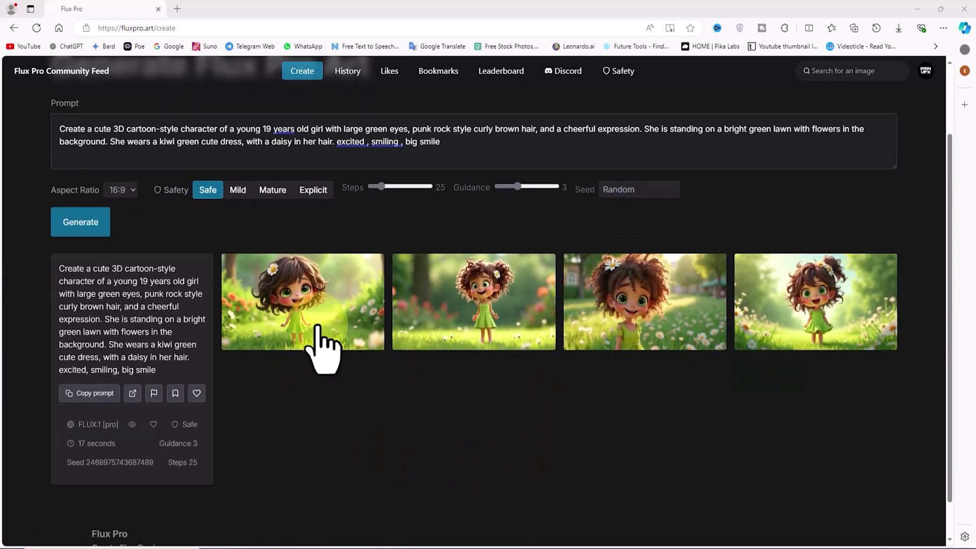
{"action": "left_click", "coordinate": [345, 296]}
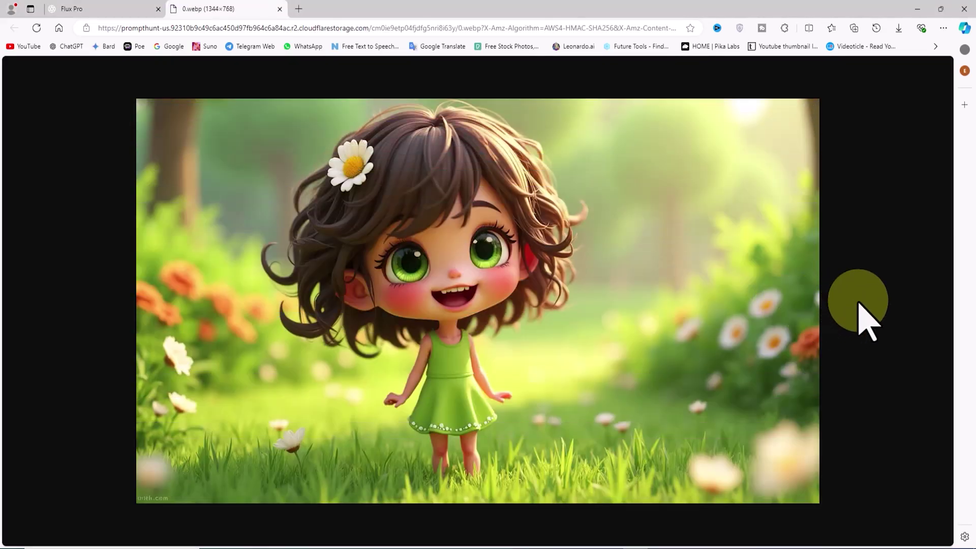
{"action": "right_click", "coordinate": [648, 154]}
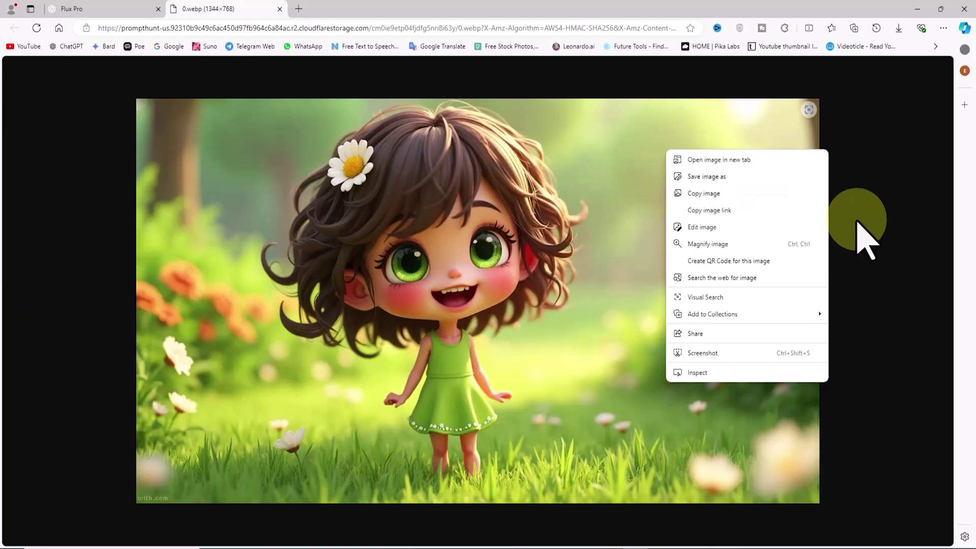
{"action": "left_click", "coordinate": [866, 220]}
{"action": "left_click", "coordinate": [280, 9]}
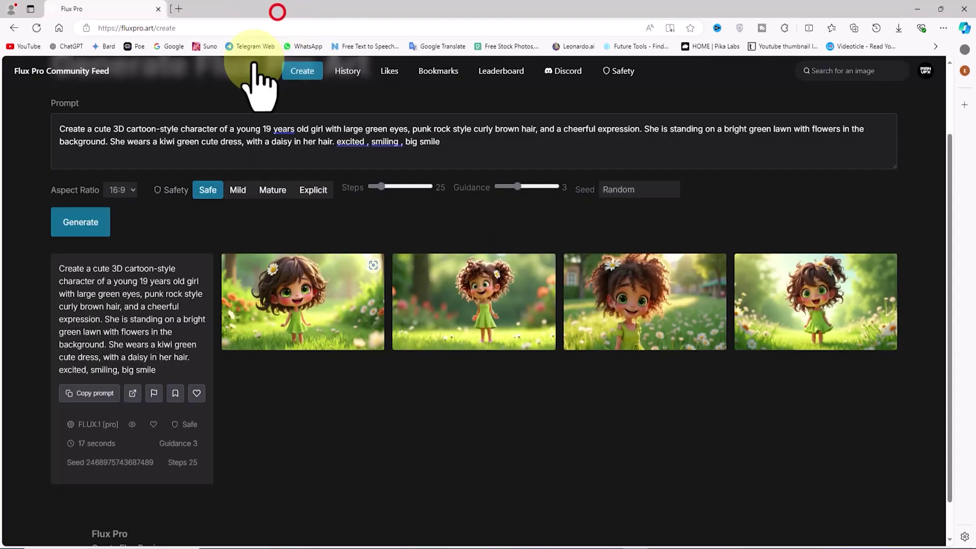
Step: View the fourth cartoon girl image full-size with its options, then return to the results
{"action": "left_click", "coordinate": [826, 306]}
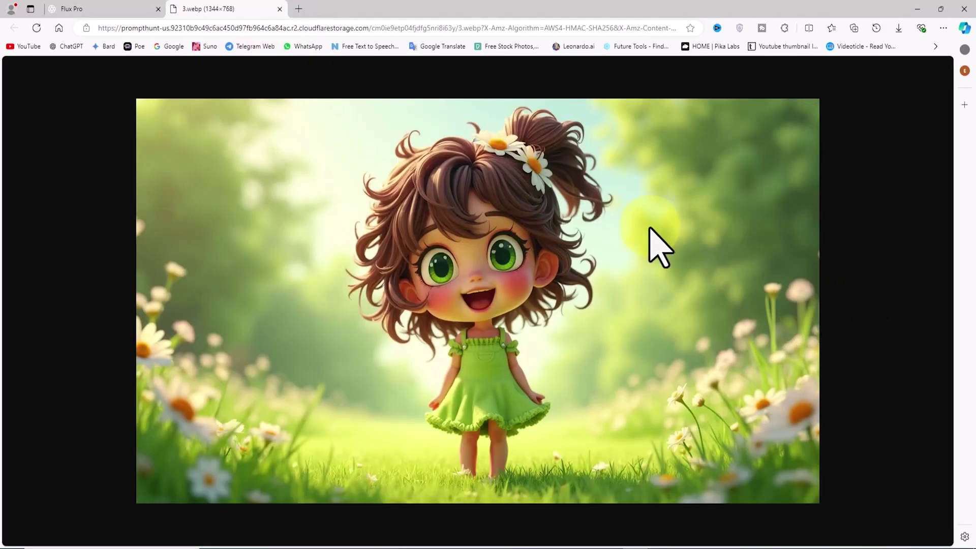
{"action": "right_click", "coordinate": [695, 182]}
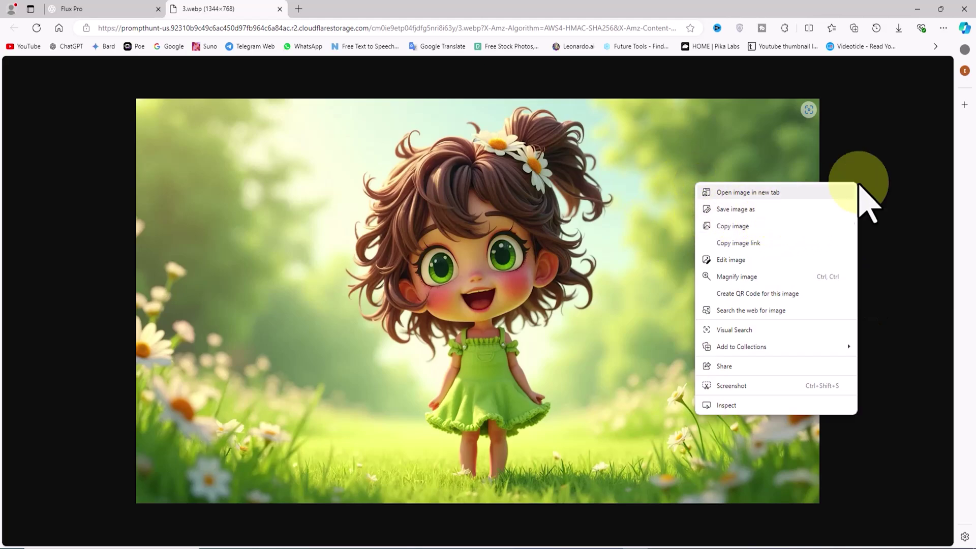
{"action": "left_click", "coordinate": [895, 158]}
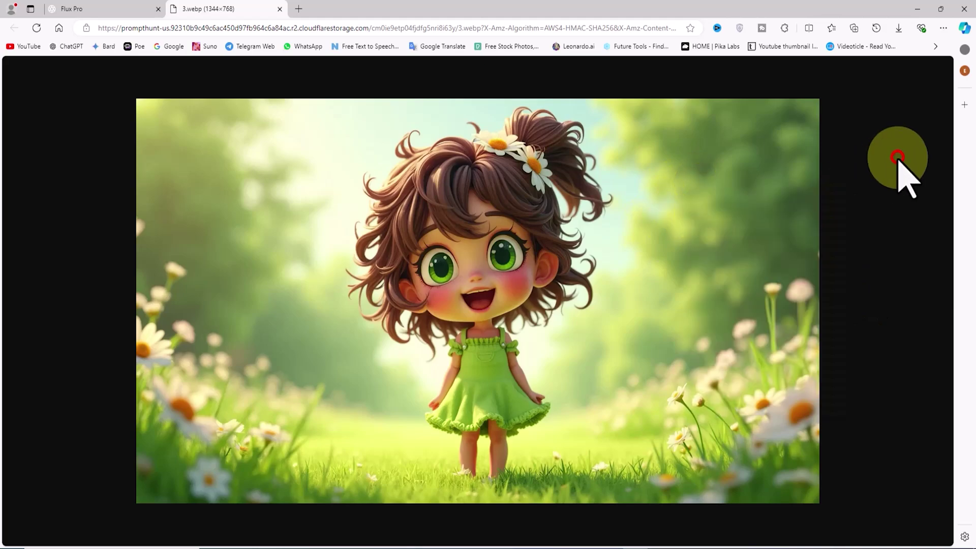
{"action": "left_click", "coordinate": [280, 9]}
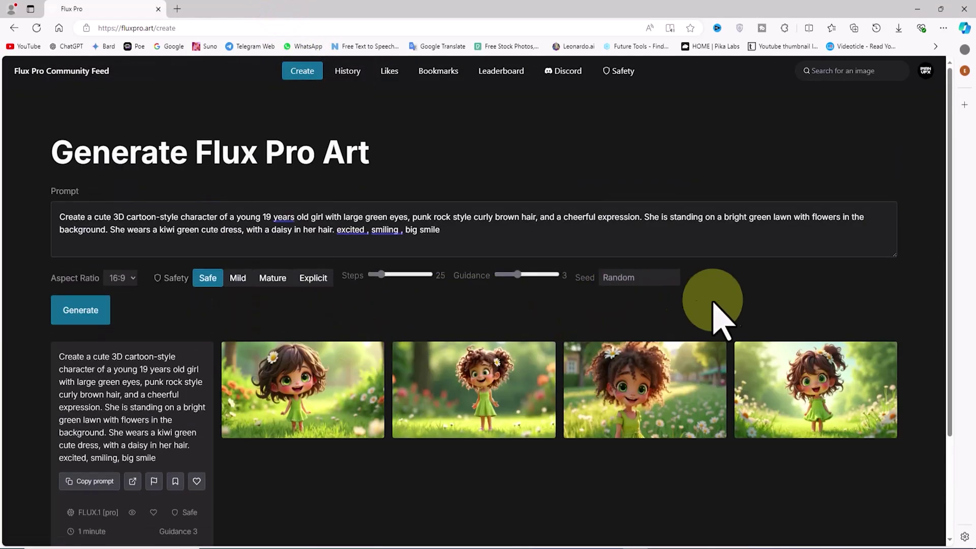
Step: Replace the cartoon girl prompt with the pasted yellow-hat fashion model prompt
{"action": "left_click_drag", "start_coordinate": [580, 238], "coordinate": [39, 184]}
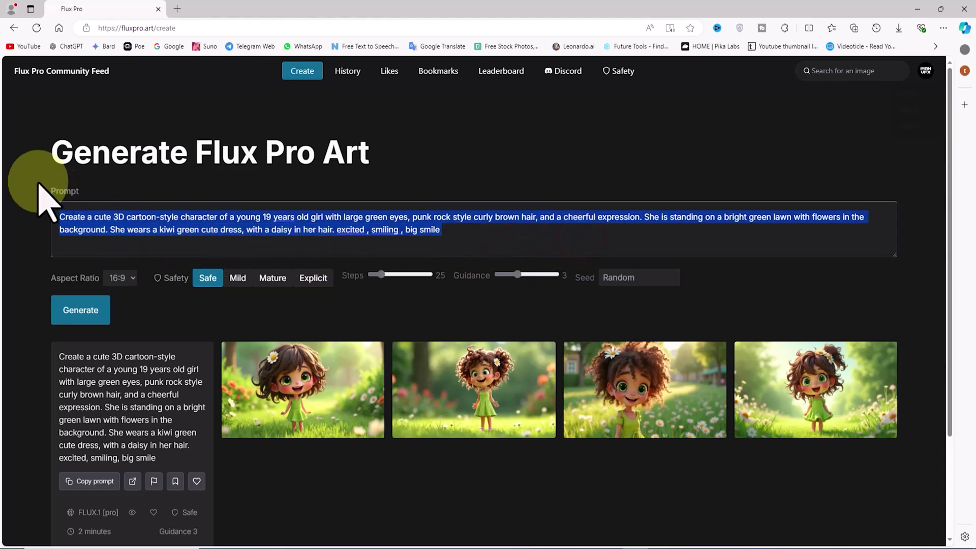
{"action": "key", "text": "BackSpace"}
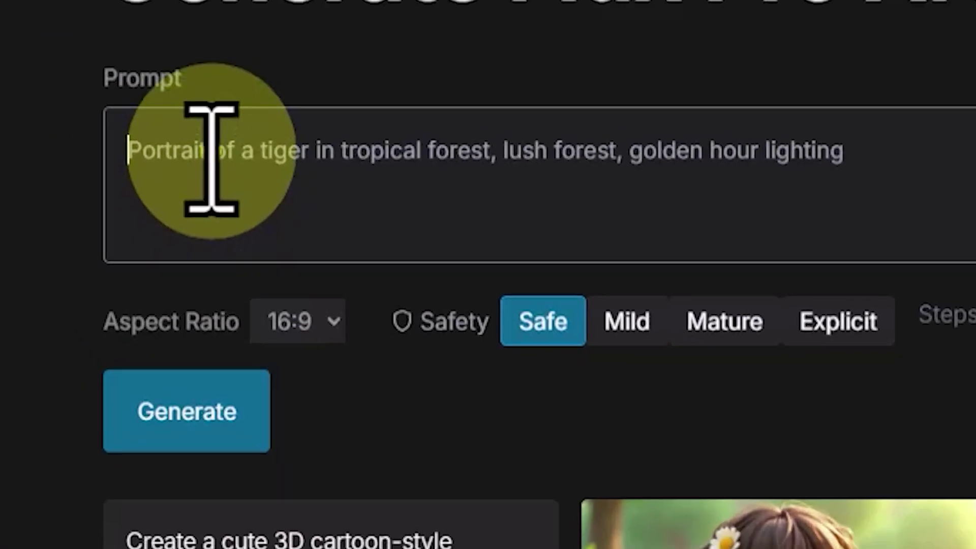
{"action": "right_click", "coordinate": [210, 159]}
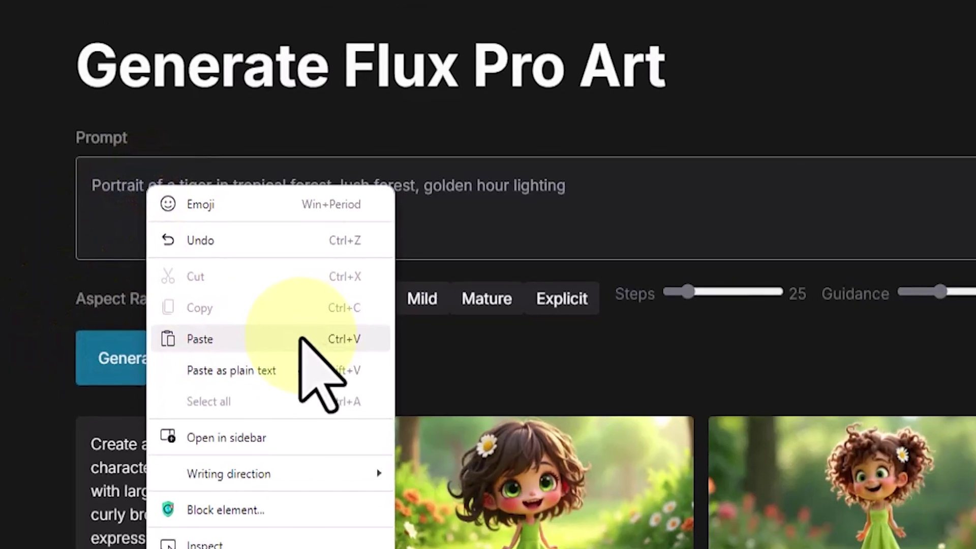
{"action": "left_click", "coordinate": [443, 378]}
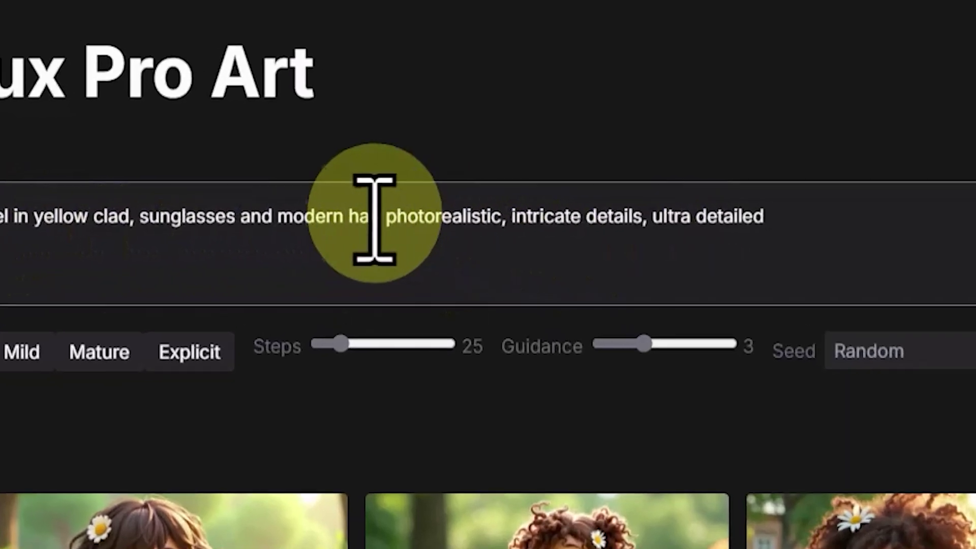
Step: Check the word 'photorealistic' in the new prompt and generate the model portraits
{"action": "left_click", "coordinate": [397, 220]}
{"action": "left_click_drag", "start_coordinate": [383, 219], "coordinate": [538, 218]}
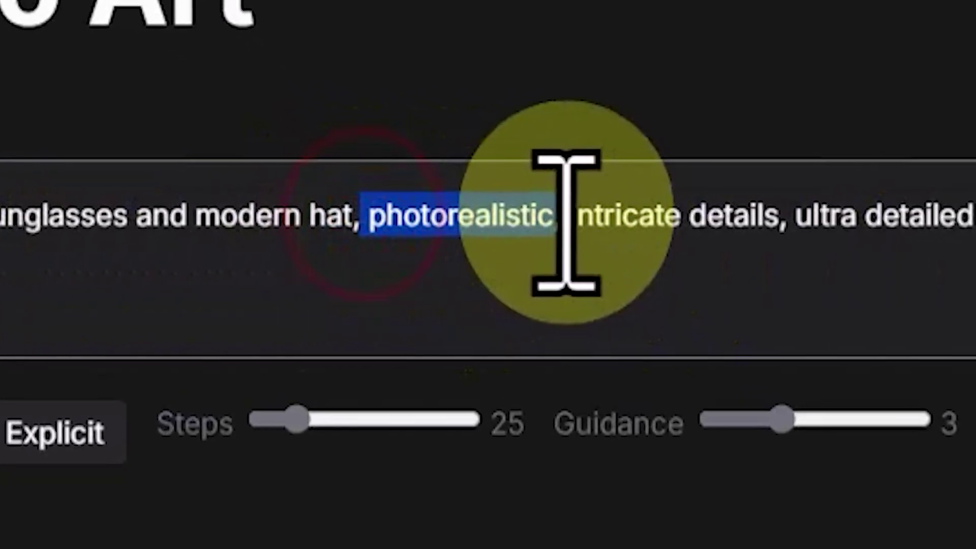
{"action": "left_click", "coordinate": [584, 350]}
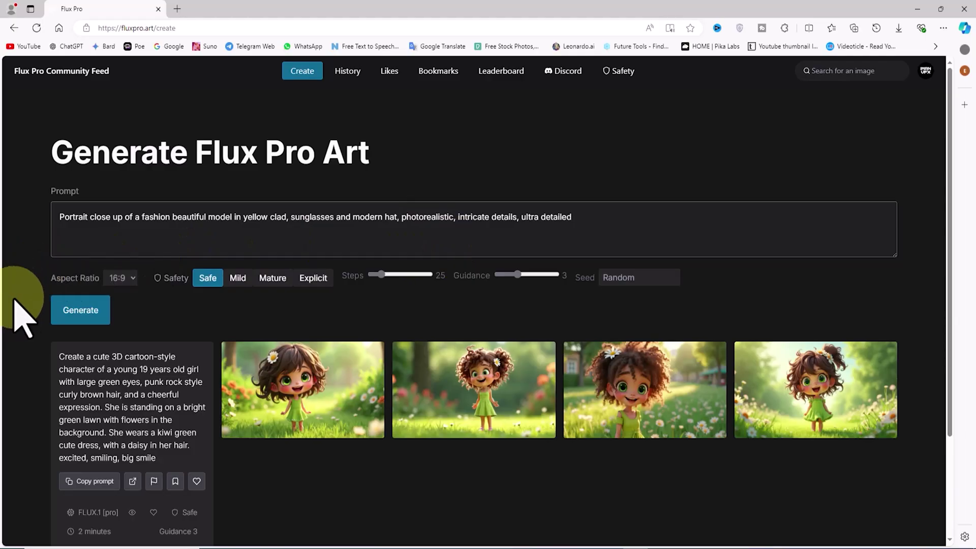
{"action": "left_click", "coordinate": [98, 313]}
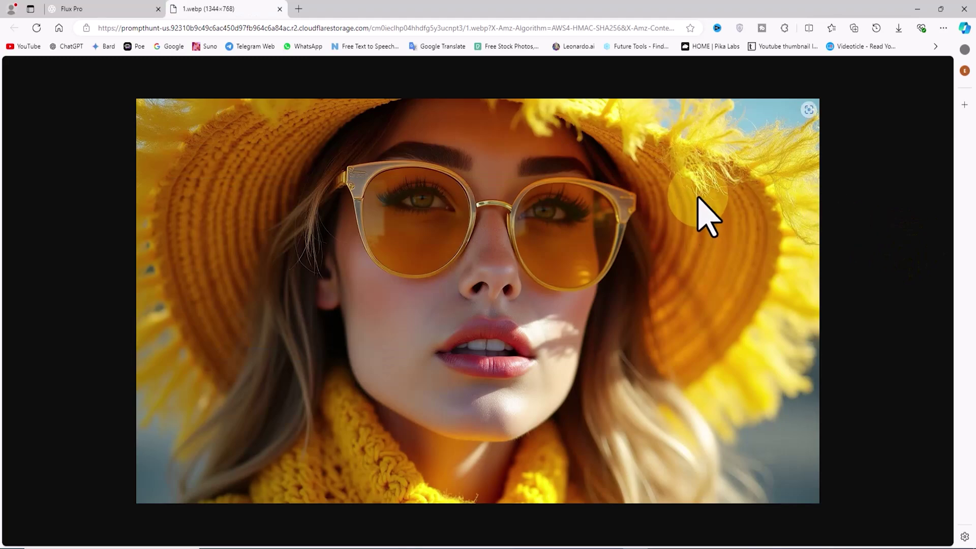
Step: Show save options for one full-size portrait, then view the fourth yellow-hat portrait full-size
{"action": "right_click", "coordinate": [688, 222]}
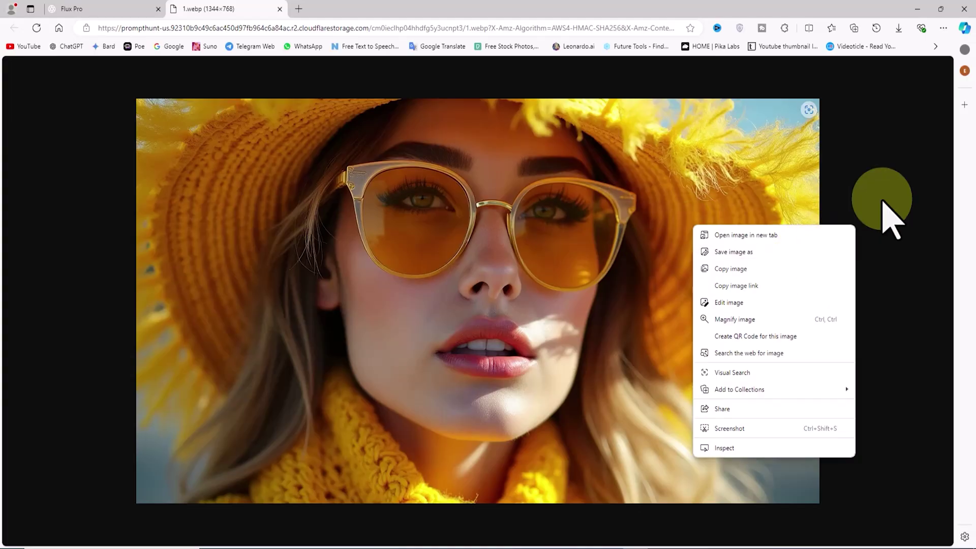
{"action": "left_click", "coordinate": [897, 190]}
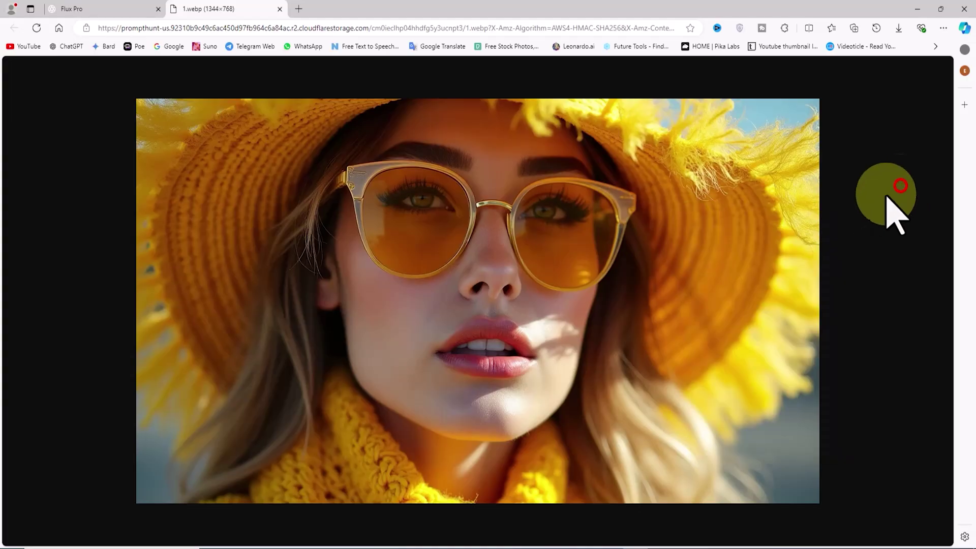
{"action": "left_click", "coordinate": [280, 9]}
{"action": "scroll", "coordinate": [925, 312], "scroll_direction": "down", "scroll_amount": 3}
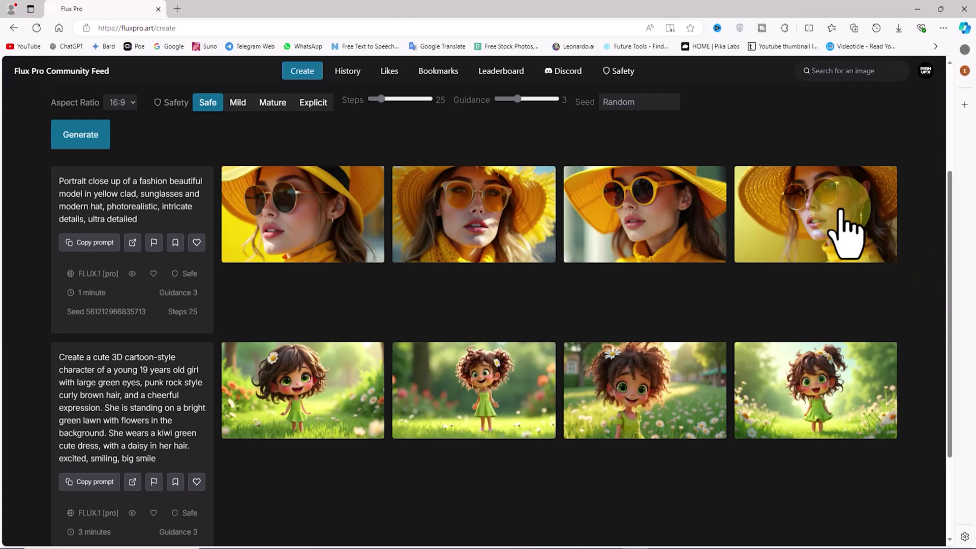
{"action": "left_click", "coordinate": [830, 197]}
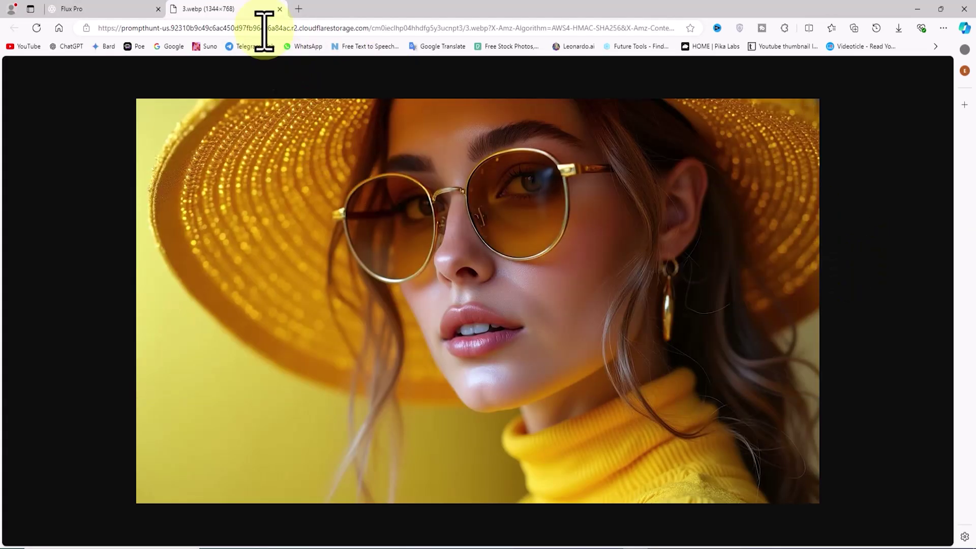
{"action": "left_click", "coordinate": [281, 9]}
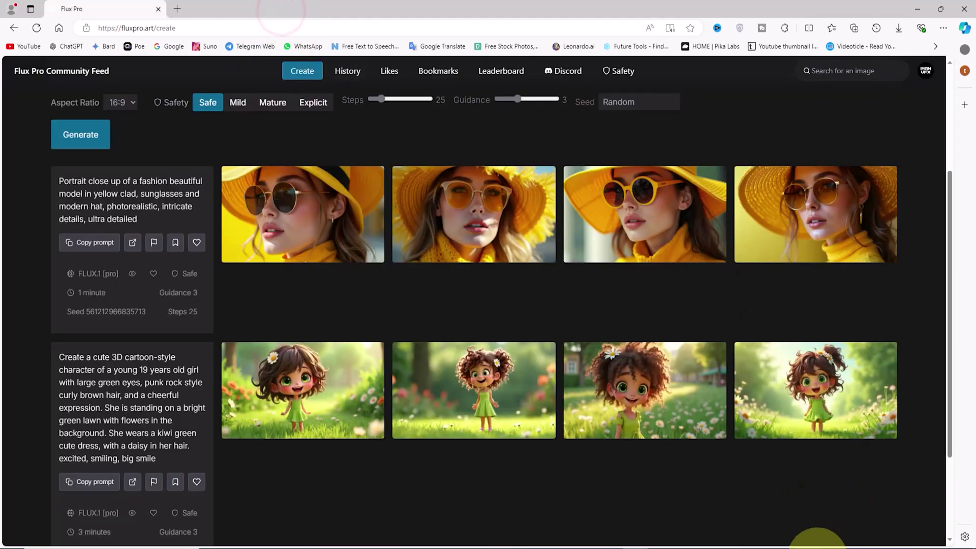